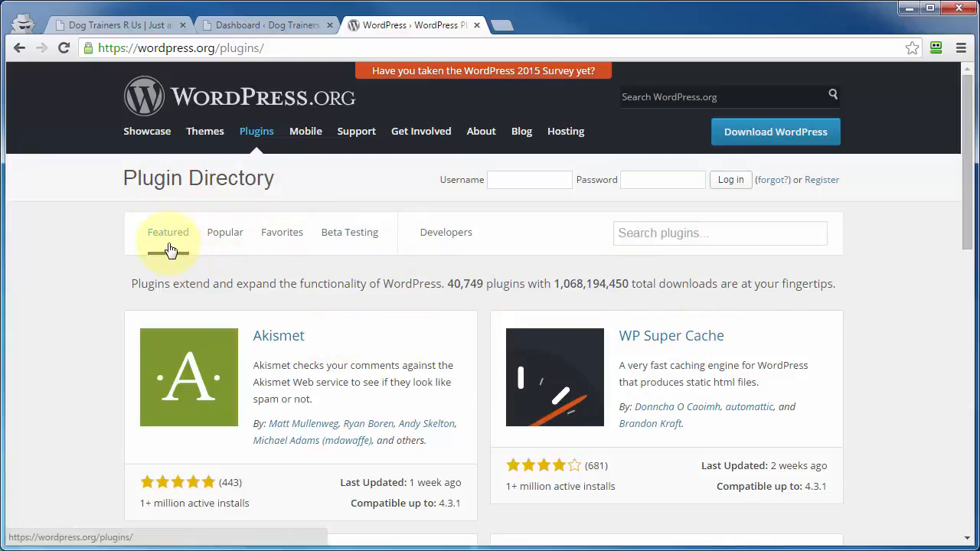
# - Browse the Featured, Popular and Favorites listings of the WordPress.org plugin directory
pyautogui.scroll(-2, 170, 252)
pyautogui.scroll(-2, 170, 250)
pyautogui.scroll(4, 167, 248)
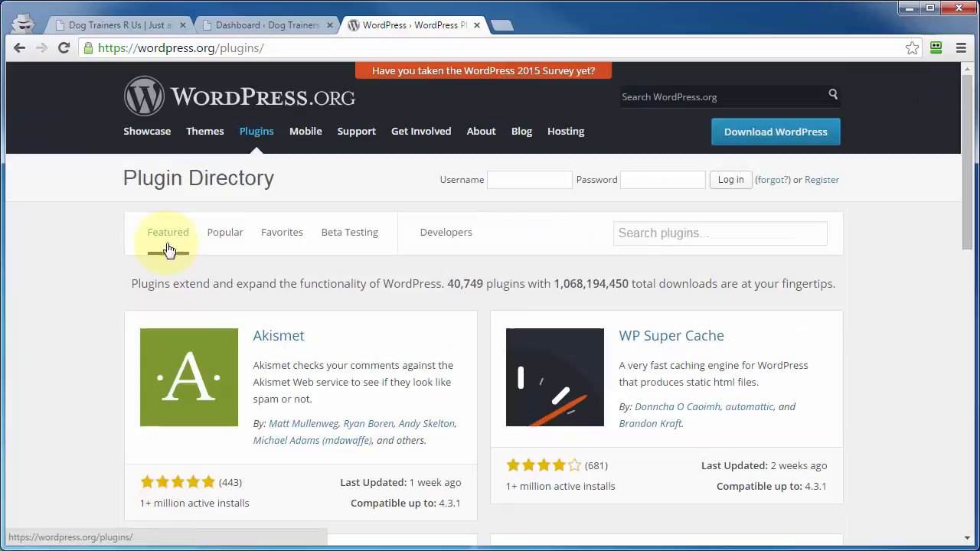
pyautogui.click(223, 241)
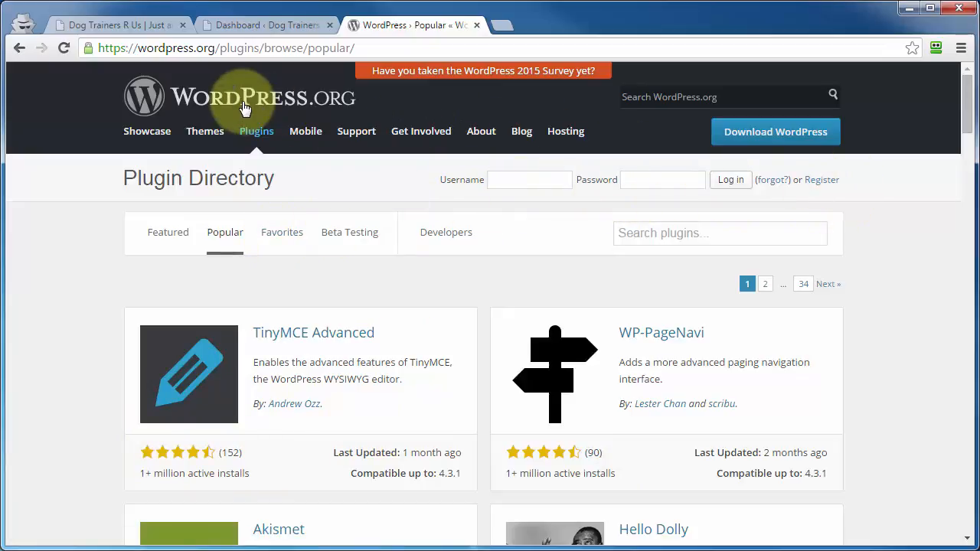
pyautogui.click(282, 244)
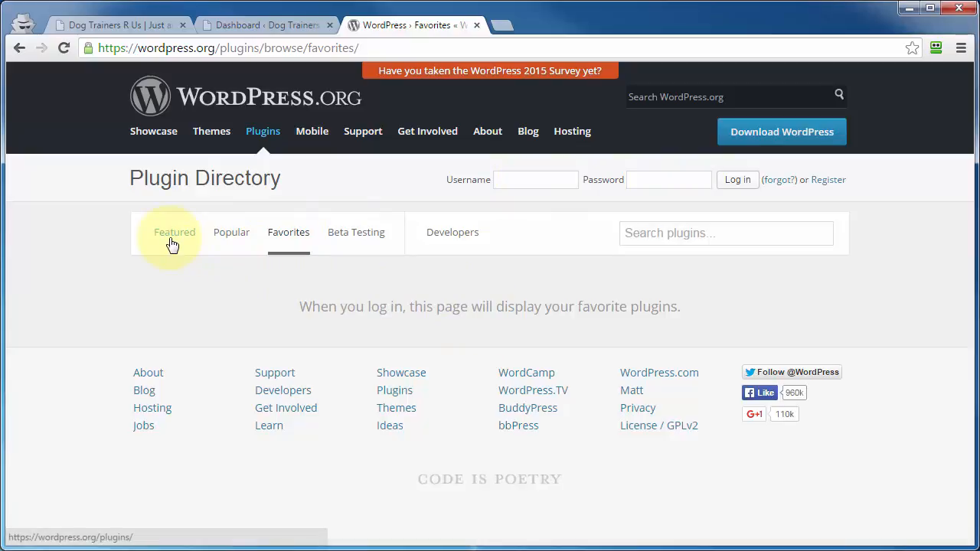
# - Return to the Popular plugins listing and open the Akismet plugin's page
pyautogui.click(218, 237)
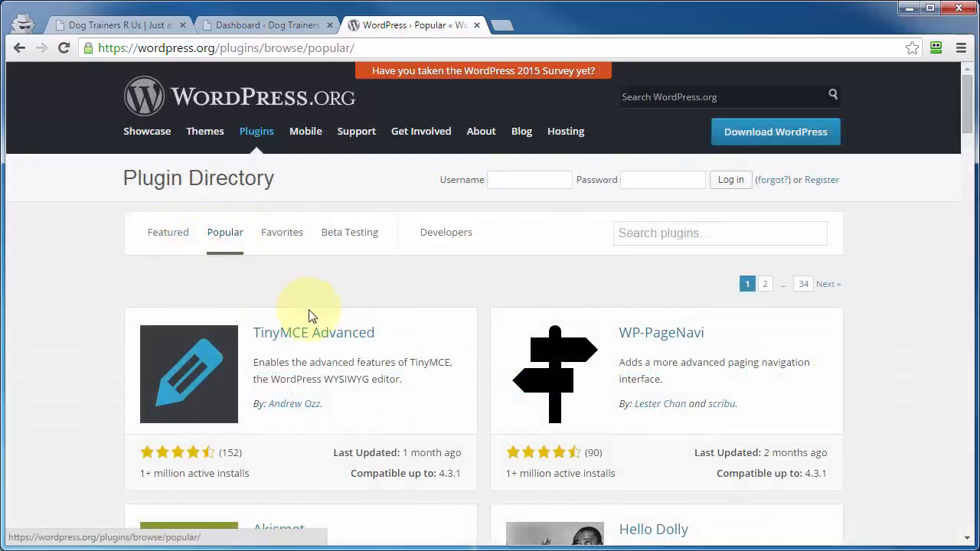
pyautogui.scroll(-1, 324, 316)
pyautogui.scroll(-1, 324, 316)
pyautogui.scroll(-1, 324, 317)
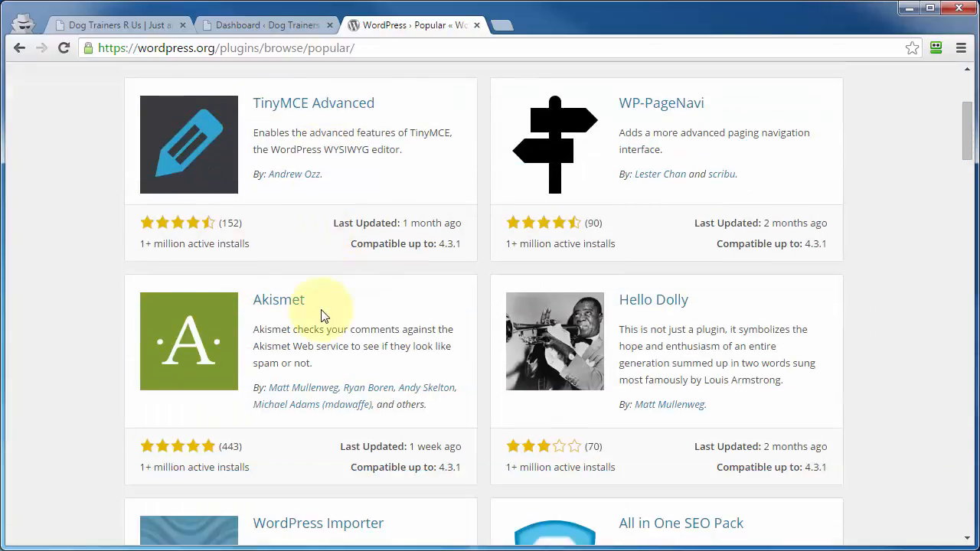
pyautogui.click(281, 306)
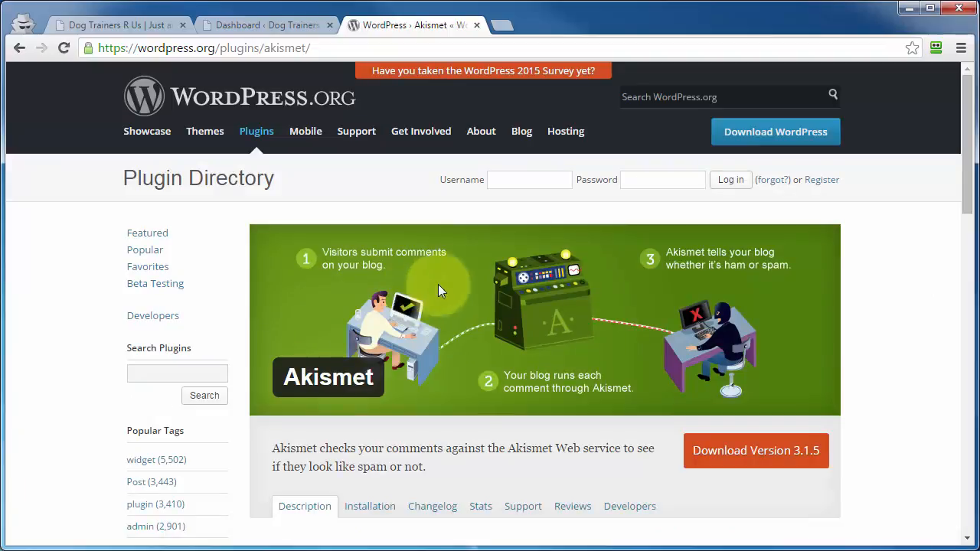
# - Review Akismet's description, feature list, version compatibility, active installs and ratings on its directory page
pyautogui.scroll(-1, 452, 313)
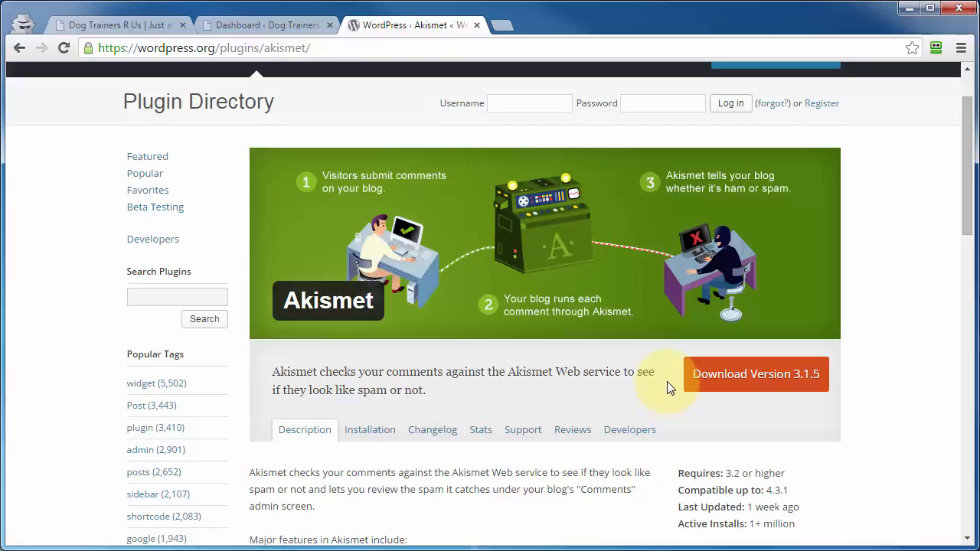
pyautogui.scroll(-1, 659, 387)
pyautogui.scroll(-2, 311, 388)
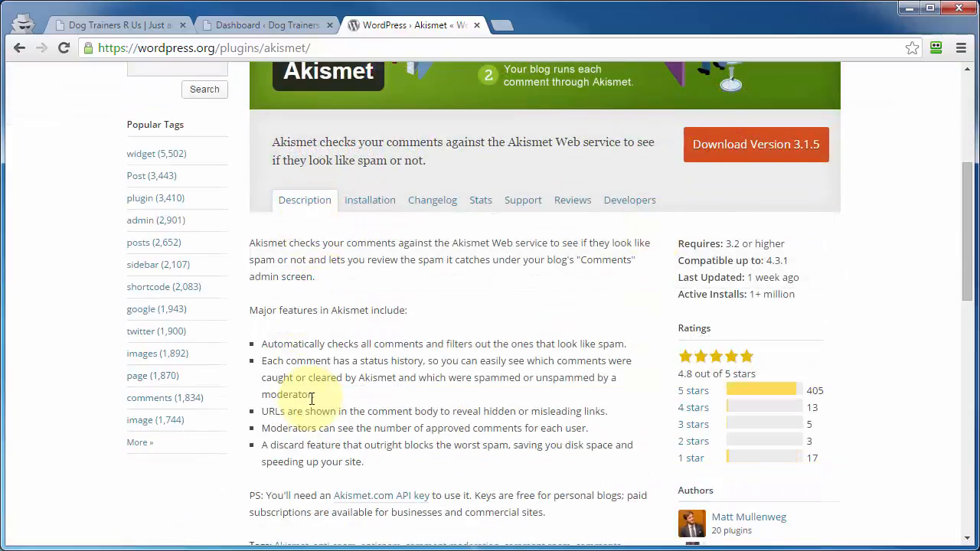
pyautogui.scroll(1, 313, 401)
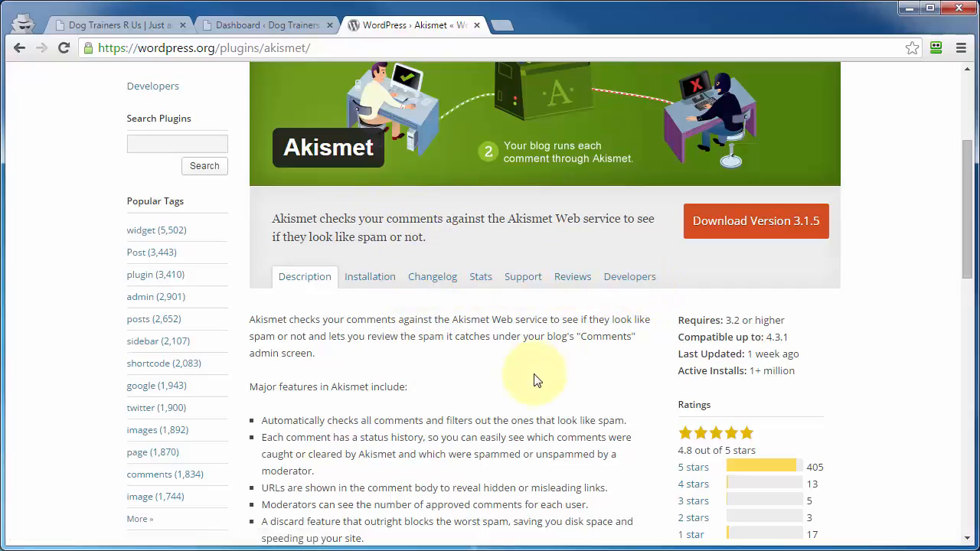
pyautogui.scroll(-1, 535, 375)
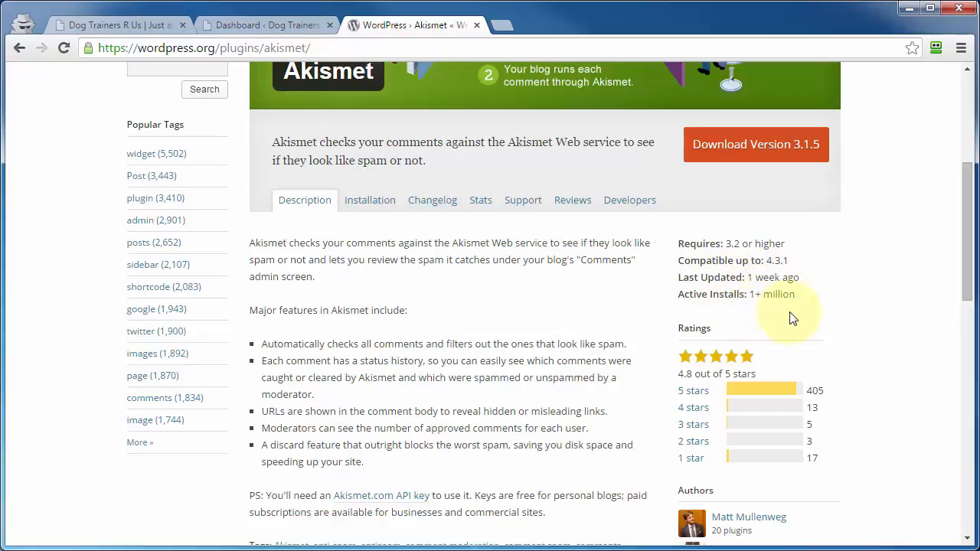
pyautogui.scroll(4, 744, 306)
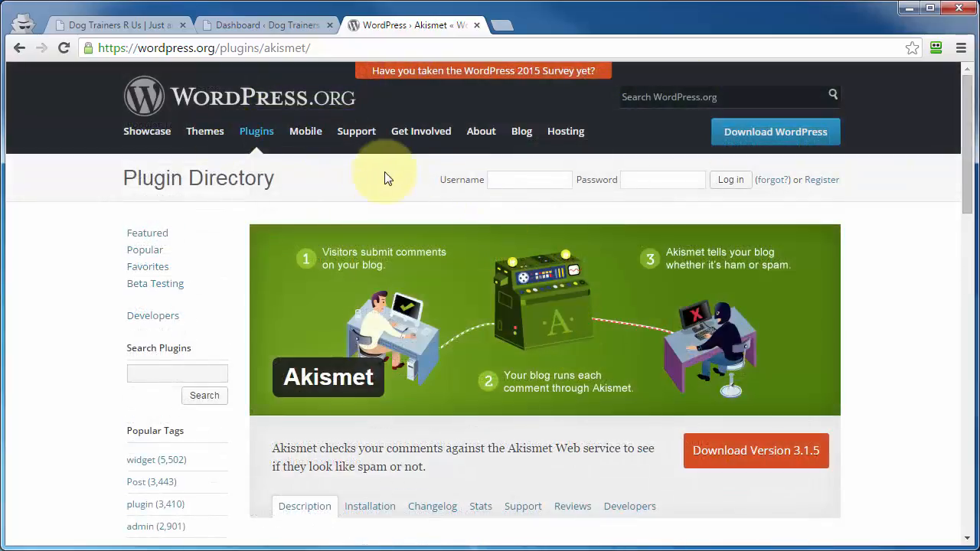
# - Switch to the Dog Trainers R Us admin site and go through its installed plugins to the Add Plugins page
pyautogui.click(252, 24)
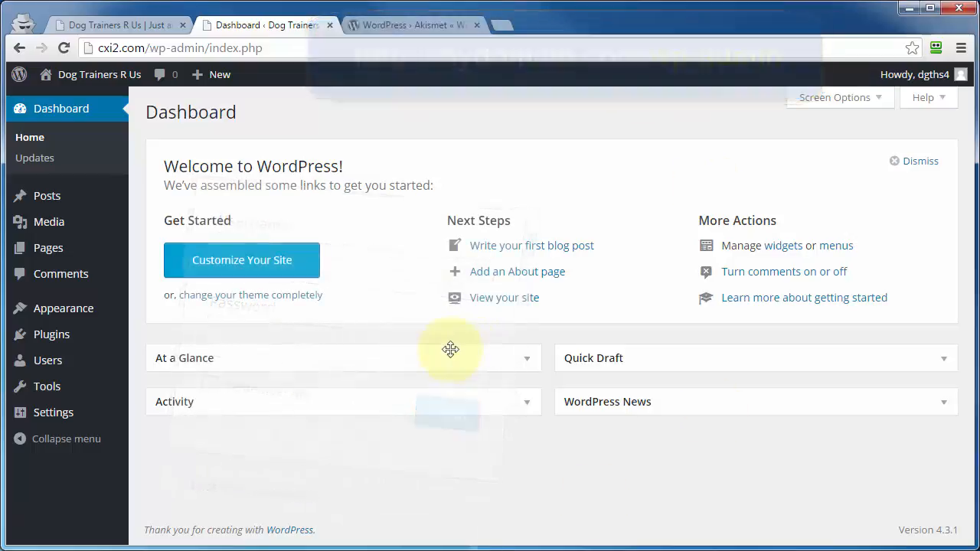
pyautogui.moveTo(45, 337)
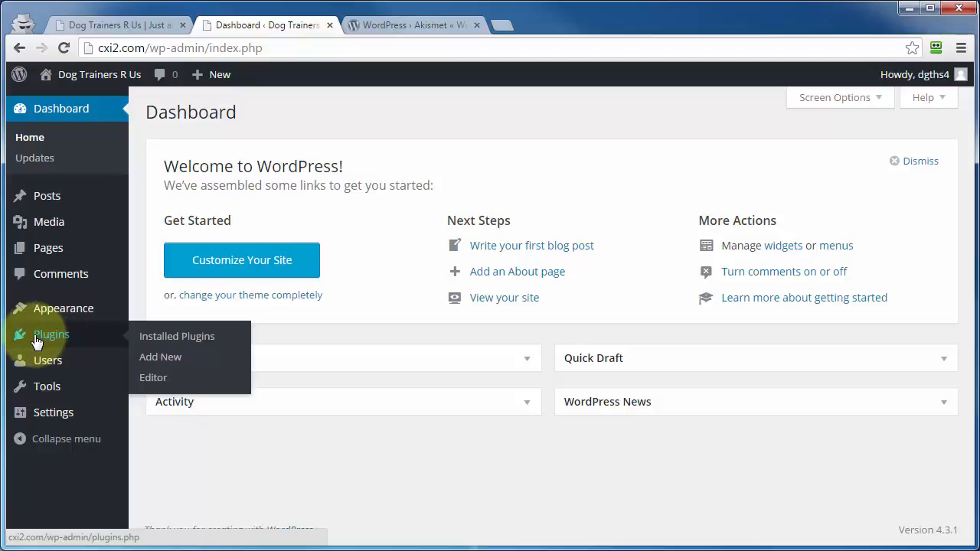
pyautogui.click(158, 339)
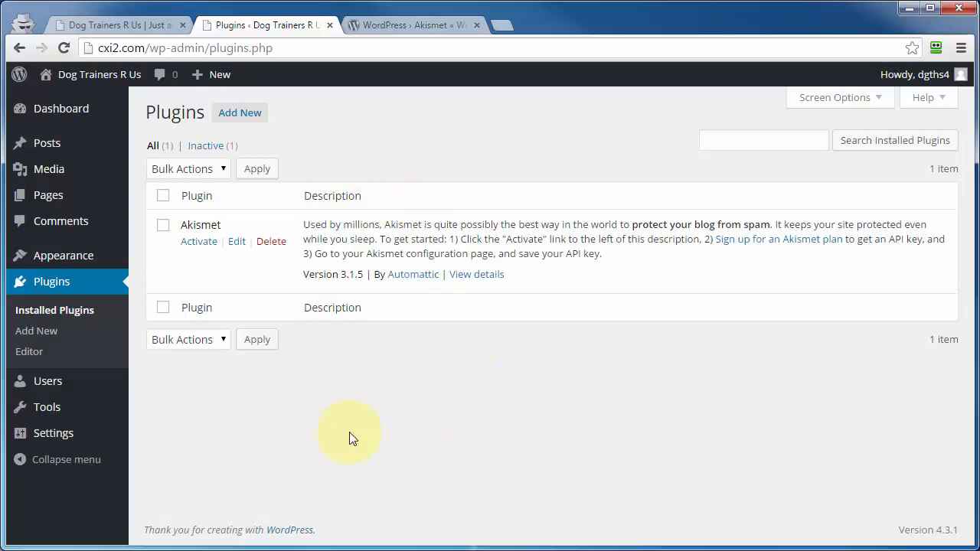
pyautogui.click(232, 116)
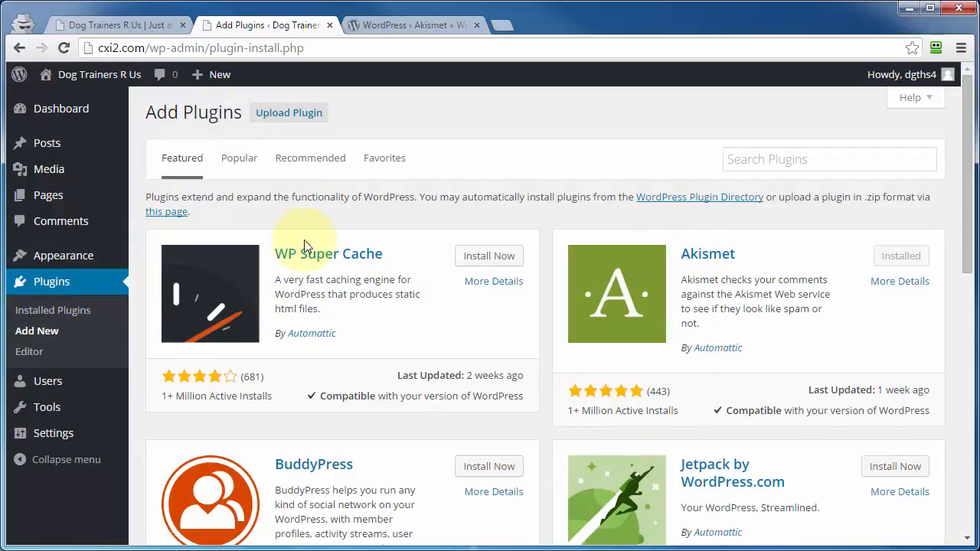
# - Compare the WordPress.org plugin directory with the site's Add Plugins page, including its Favorites and Featured listings
pyautogui.click(394, 25)
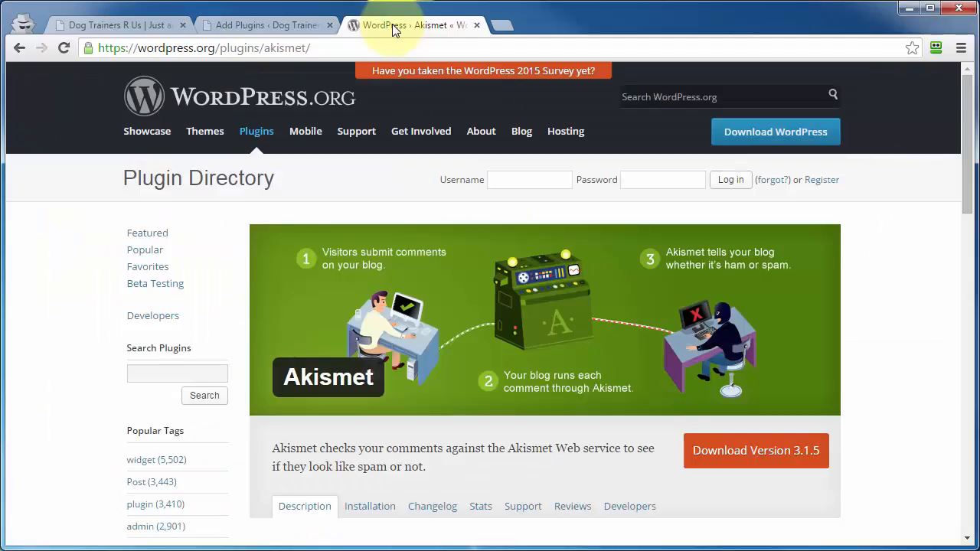
pyautogui.click(253, 131)
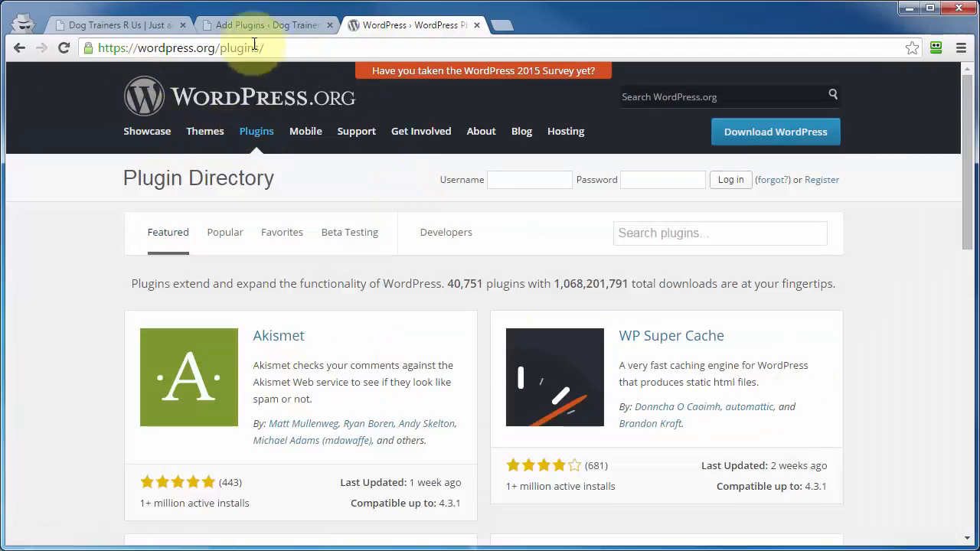
pyautogui.click(234, 24)
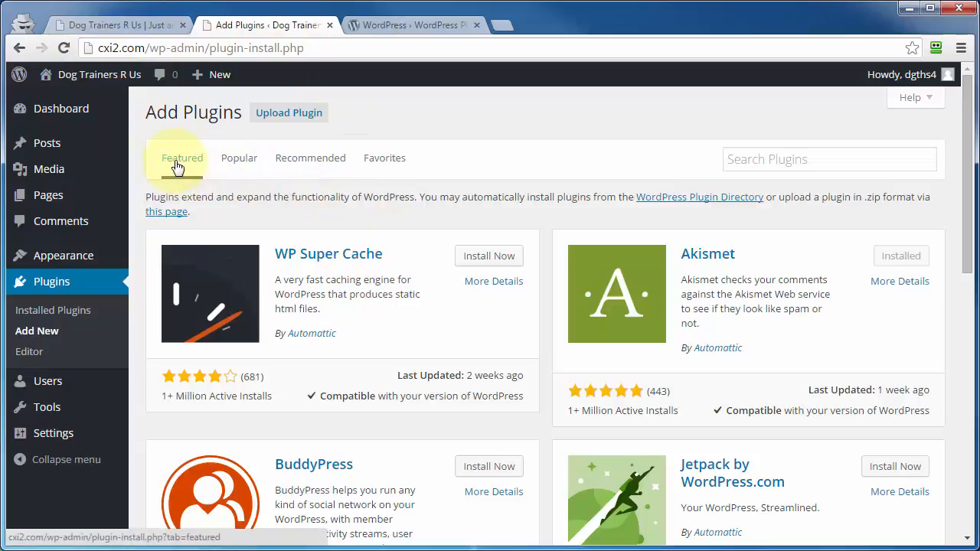
pyautogui.click(379, 167)
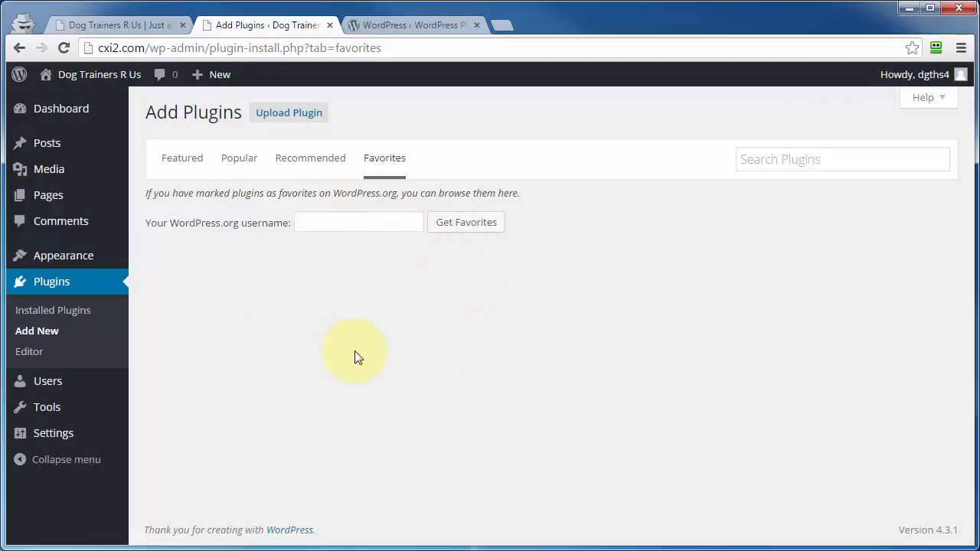
pyautogui.click(176, 162)
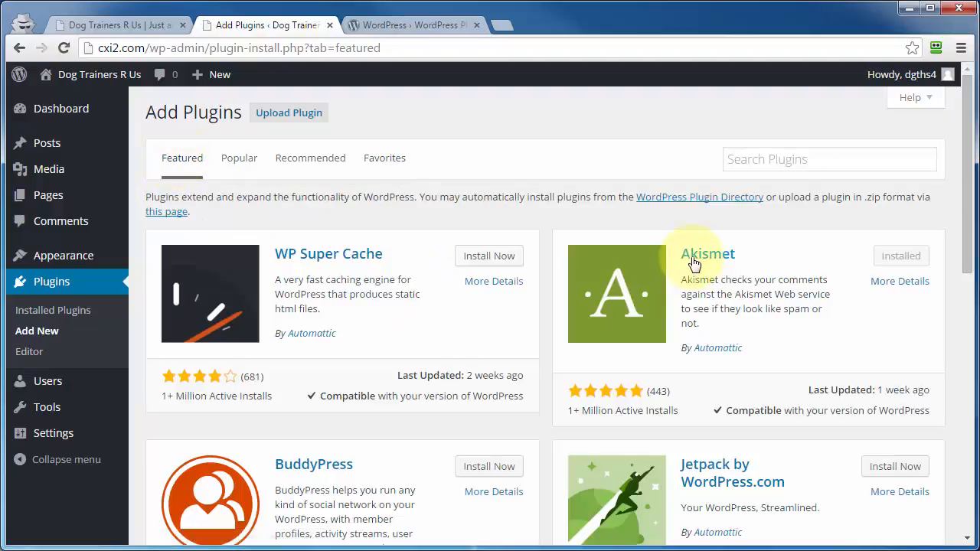
# - View the Akismet plugin's details from the Featured plugins, read the description and close them
pyautogui.click(700, 257)
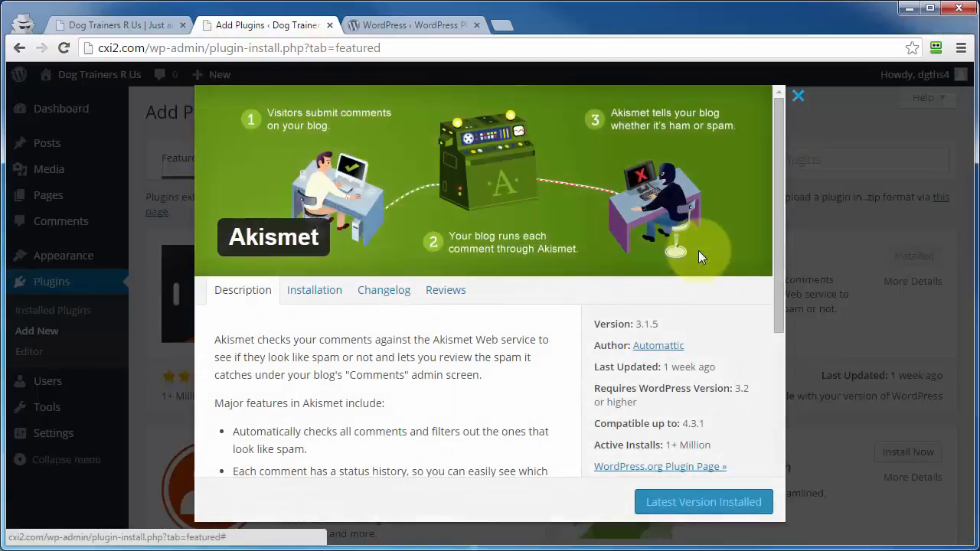
pyautogui.scroll(-5, 543, 369)
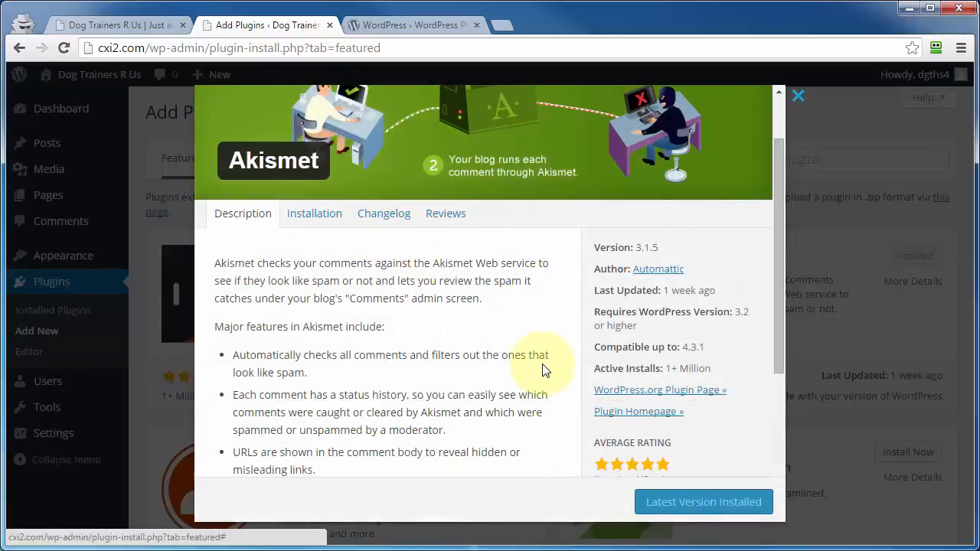
pyautogui.scroll(5, 544, 365)
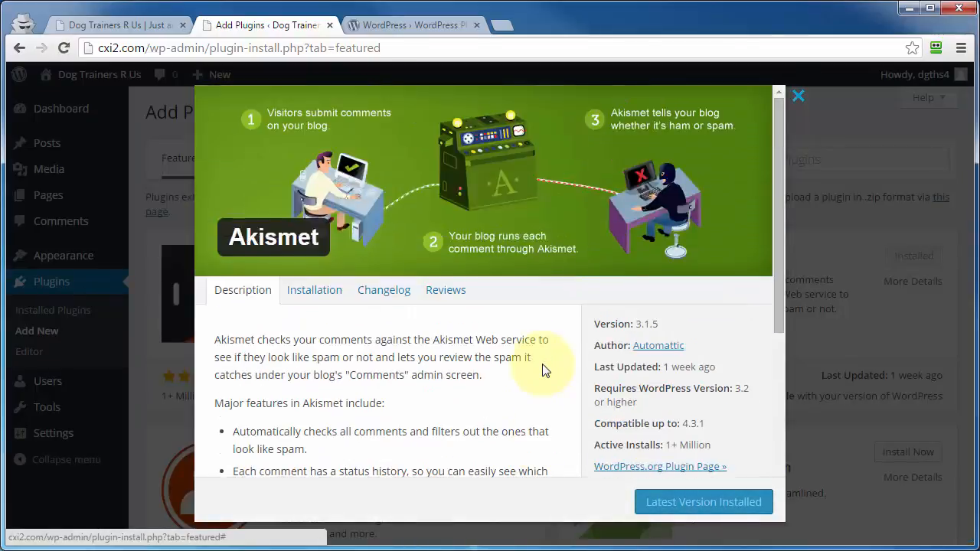
pyautogui.press('Escape')
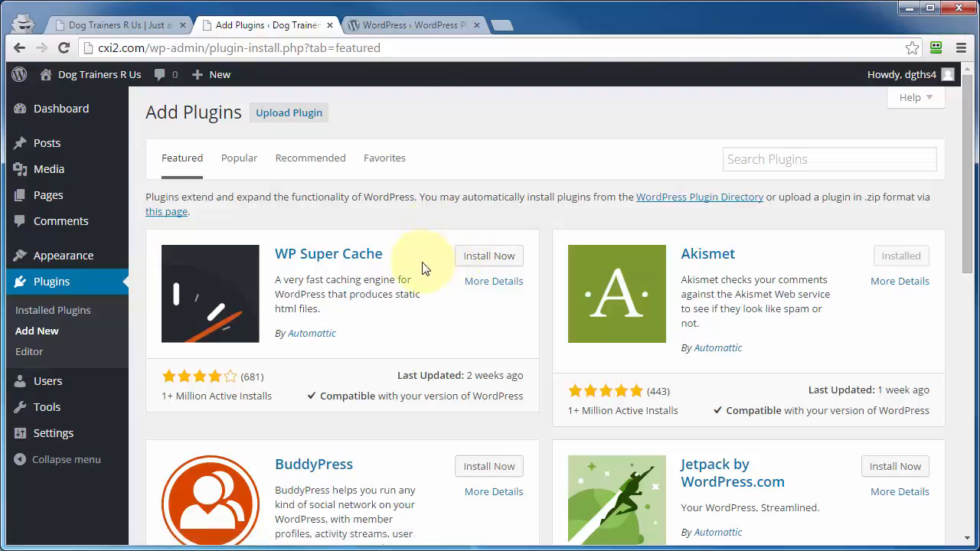
# - Look at the plugin directory and the form for uploading a .zip plugin, and return to the Featured plugins in Add Plugins
pyautogui.click(411, 24)
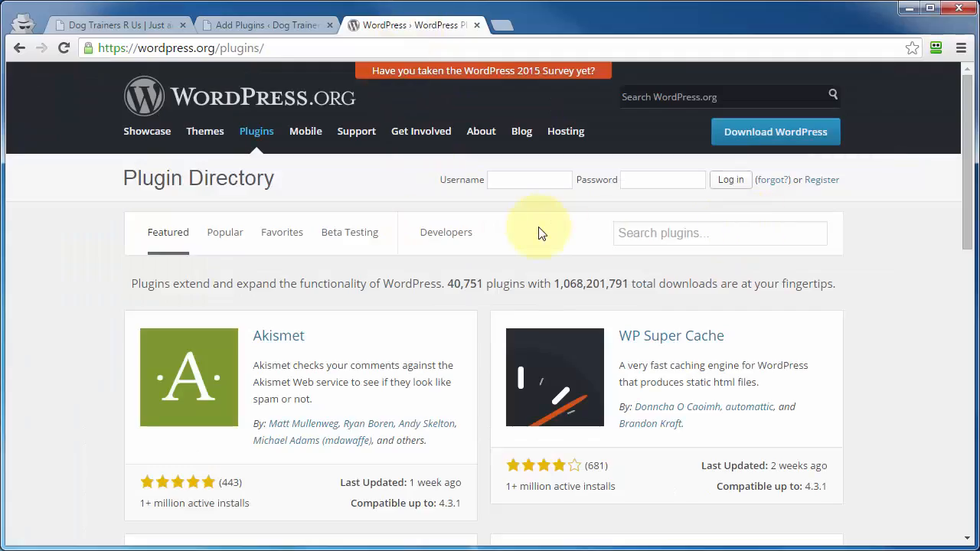
pyautogui.click(287, 31)
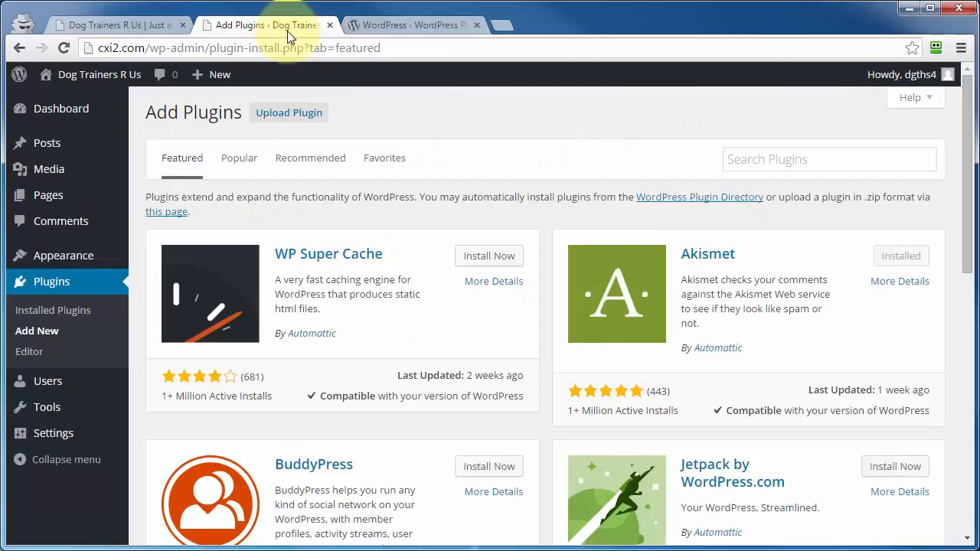
pyautogui.click(283, 119)
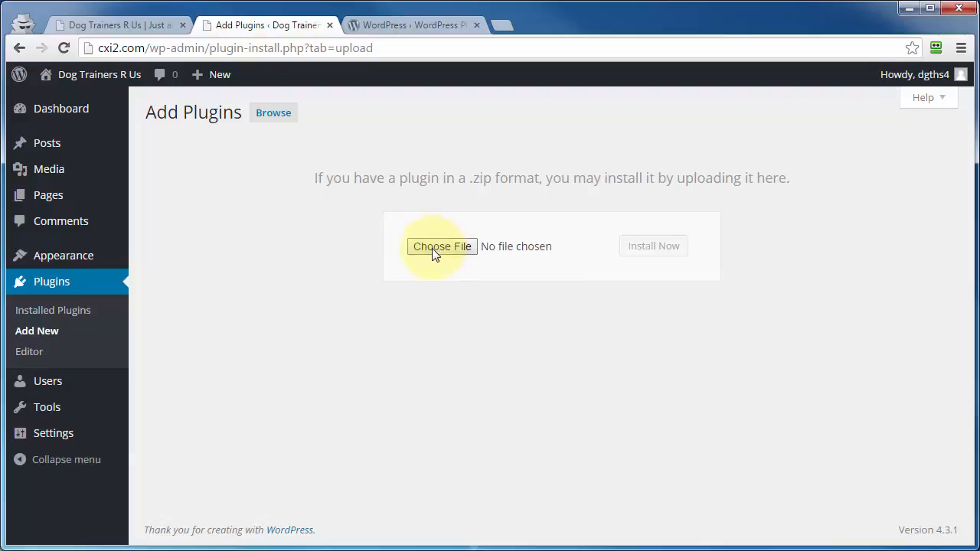
pyautogui.click(399, 25)
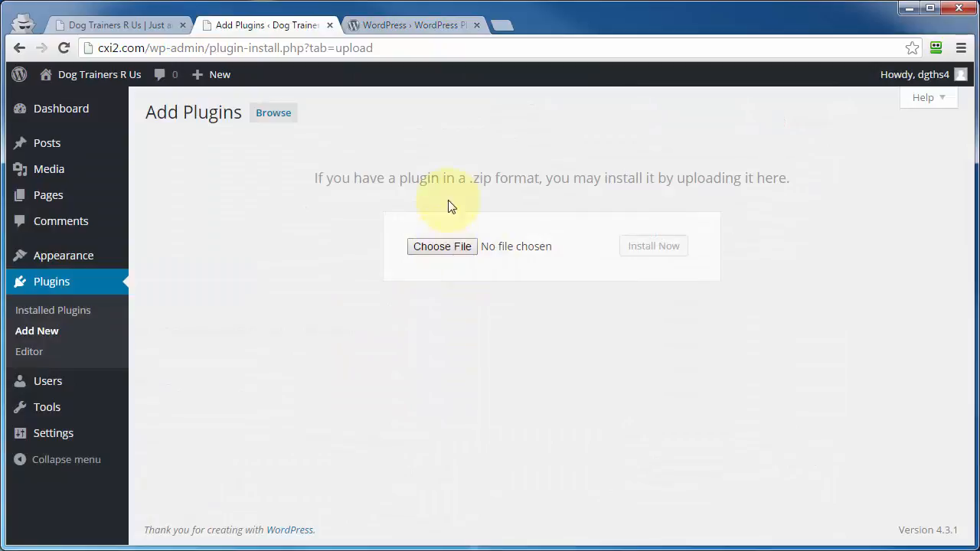
pyautogui.click(19, 49)
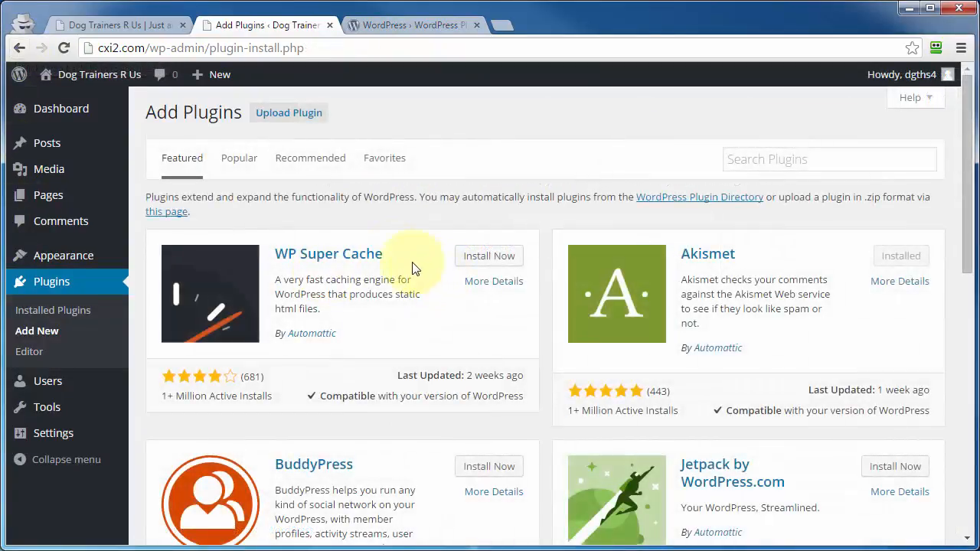
# - Install the WP Super Cache plugin from the Featured plugins and activate it
pyautogui.click(493, 257)
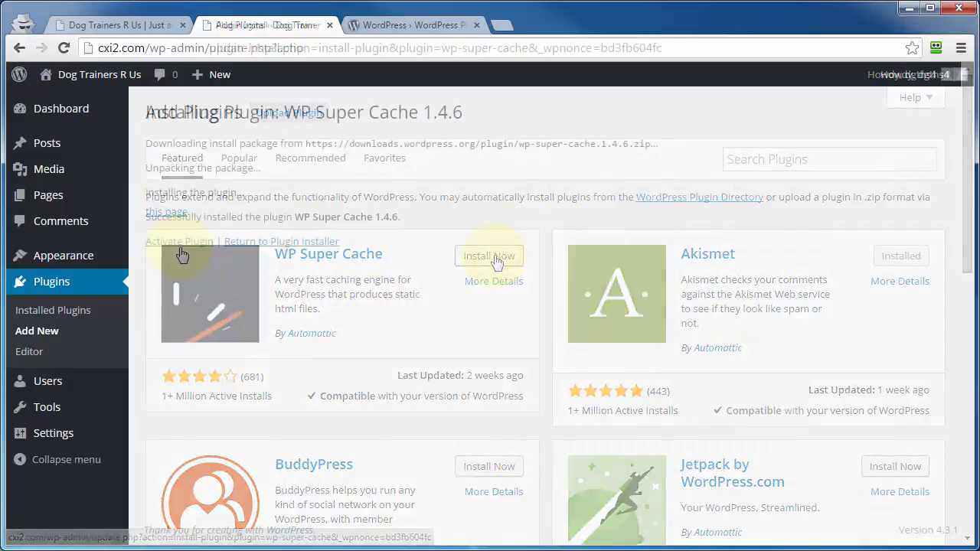
pyautogui.click(169, 249)
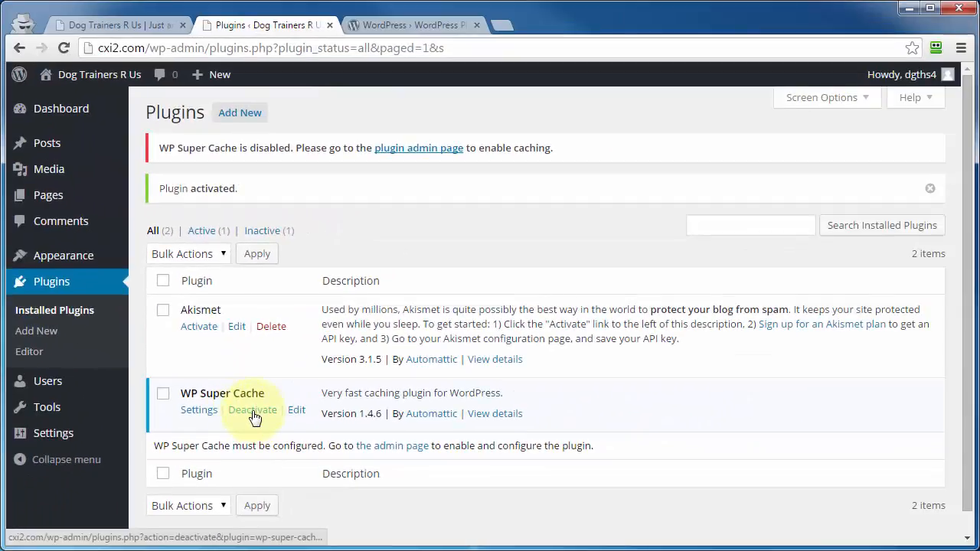
# - Deactivate the WP Super Cache plugin in the installed plugins list
pyautogui.click(291, 391)
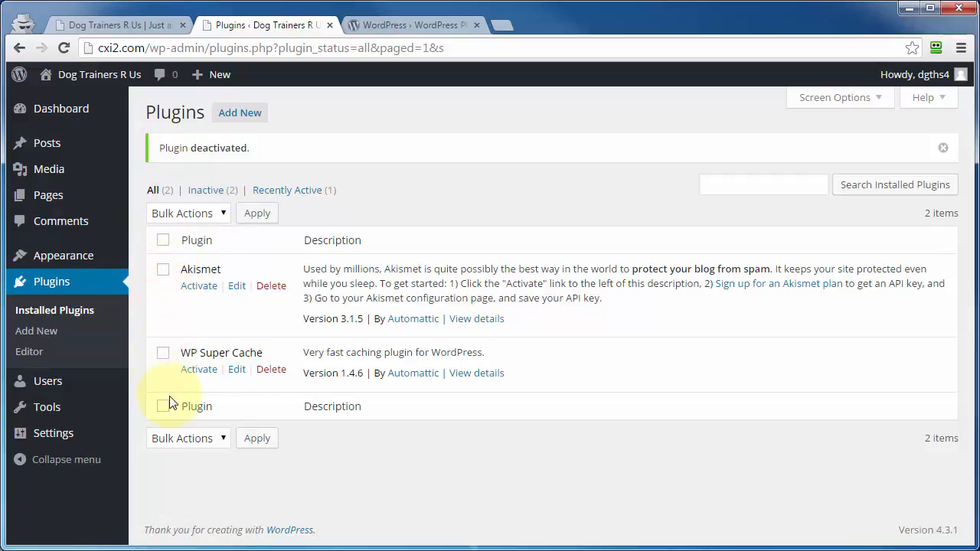
# - Set the bulk action to Delete with Akismet and WP Super Cache selected, and clear the selection without applying it
pyautogui.click(164, 272)
pyautogui.click(163, 354)
pyautogui.click(222, 213)
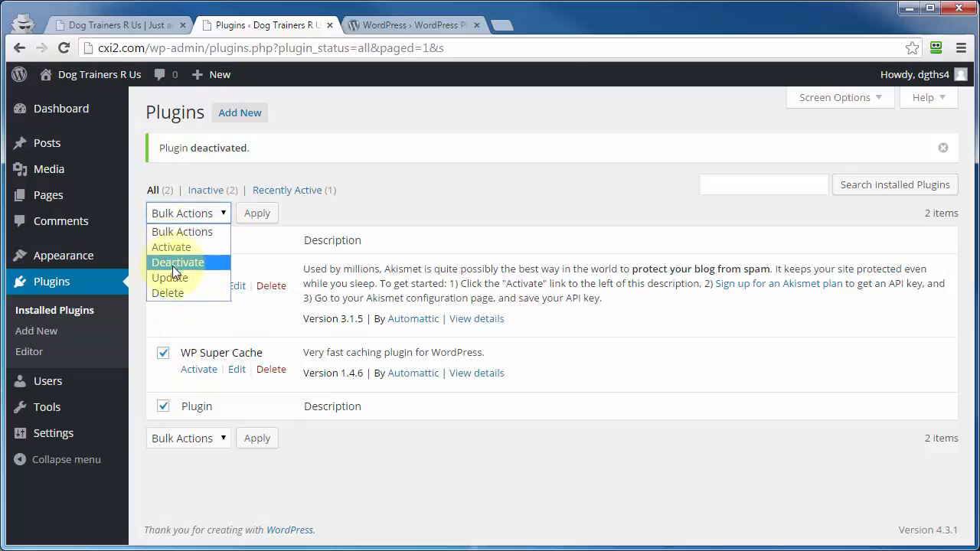
pyautogui.click(168, 292)
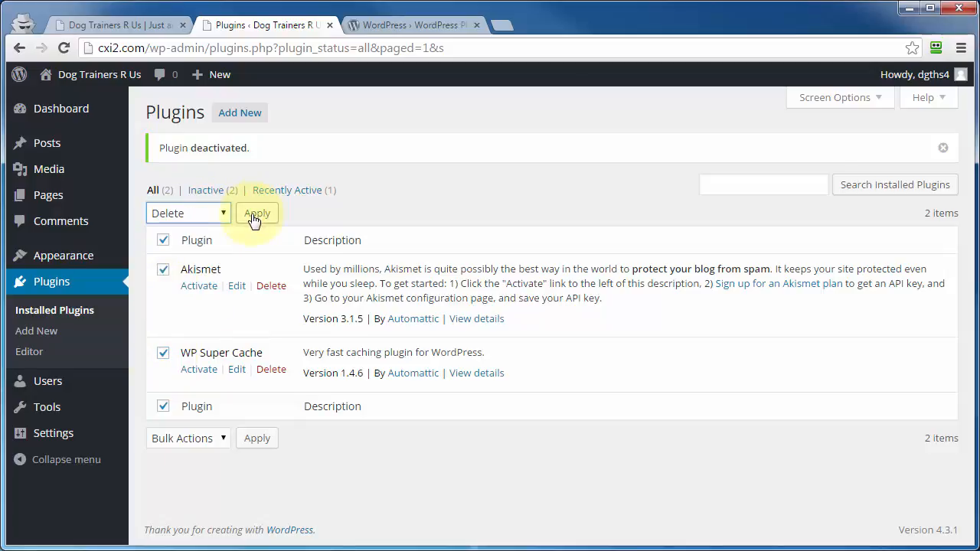
pyautogui.click(164, 240)
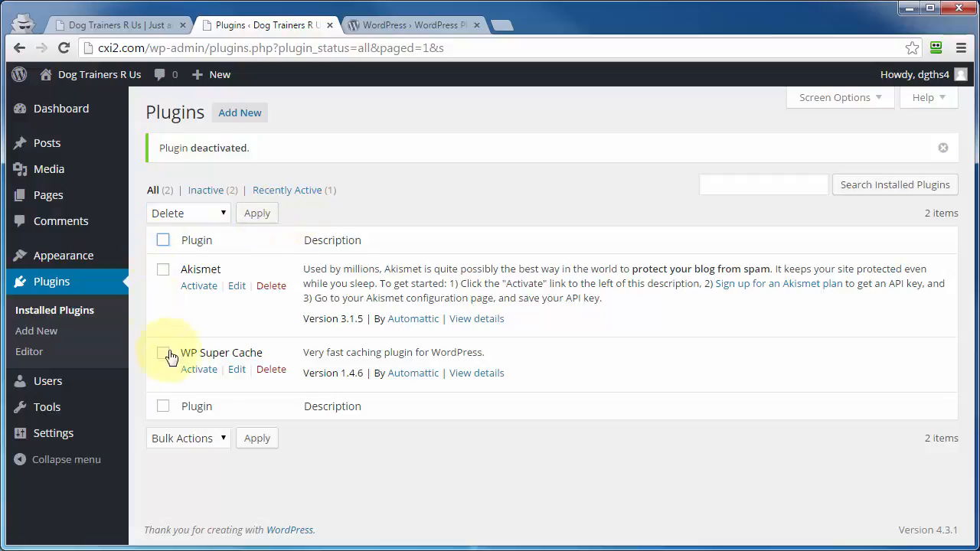
# - Delete the WP Super Cache plugin from the installed plugins, including its files and data
pyautogui.click(271, 371)
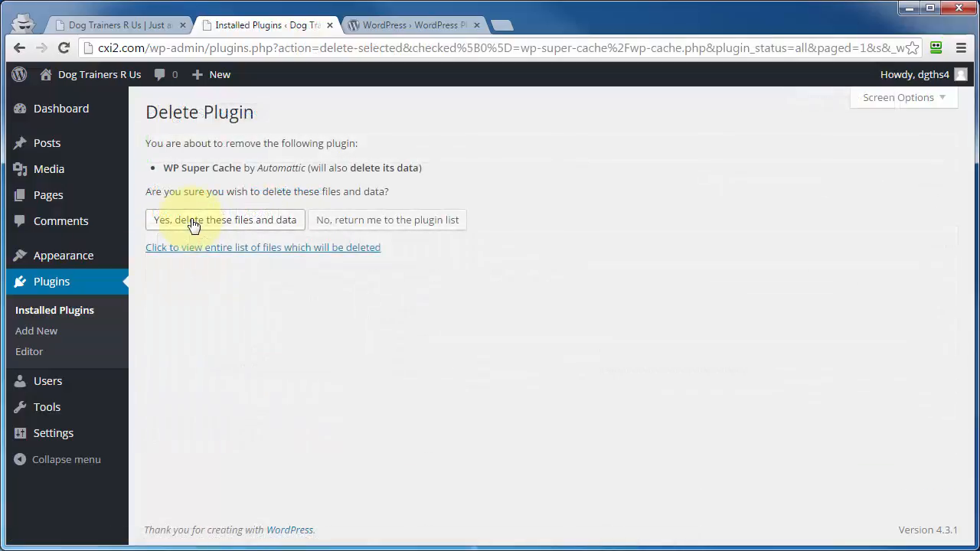
pyautogui.click(193, 222)
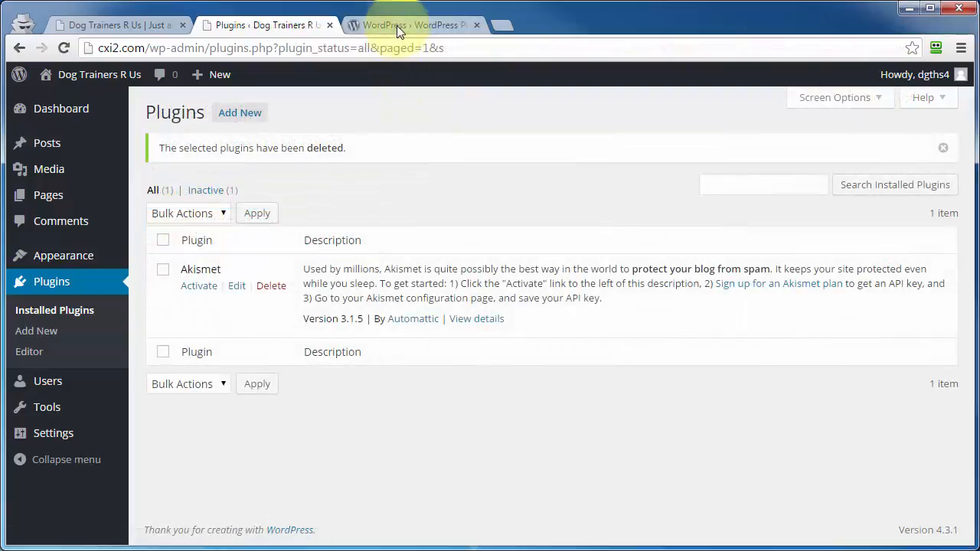
# - Open the WP Super Cache page in the WordPress.org plugin directory and download the version 1.4.6 .zip file
pyautogui.click(397, 26)
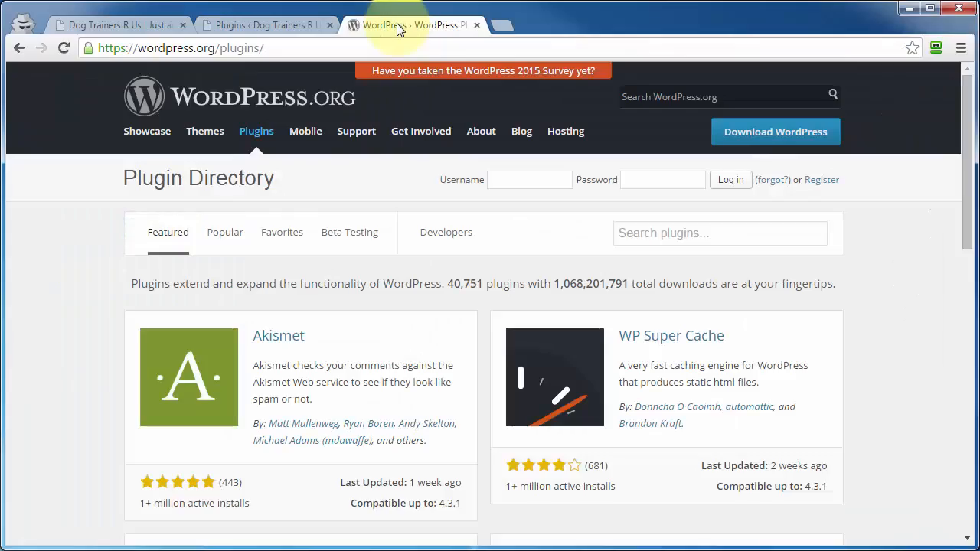
pyautogui.click(657, 344)
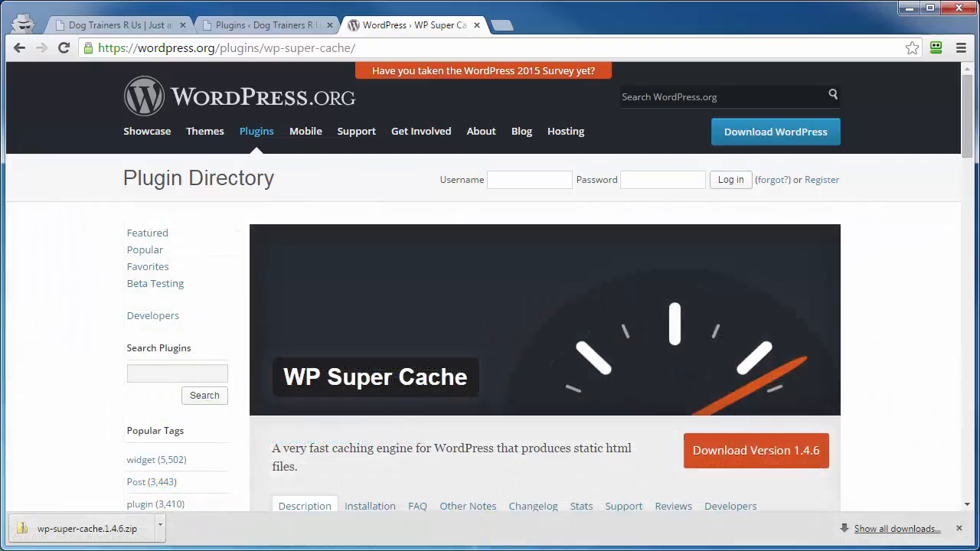
# - Bring up FileZilla and extract the wp-super-cache.1.4.6 archive in the Working folder into its own folder with 7-Zip
pyautogui.hotkey('alt', 'Tab')
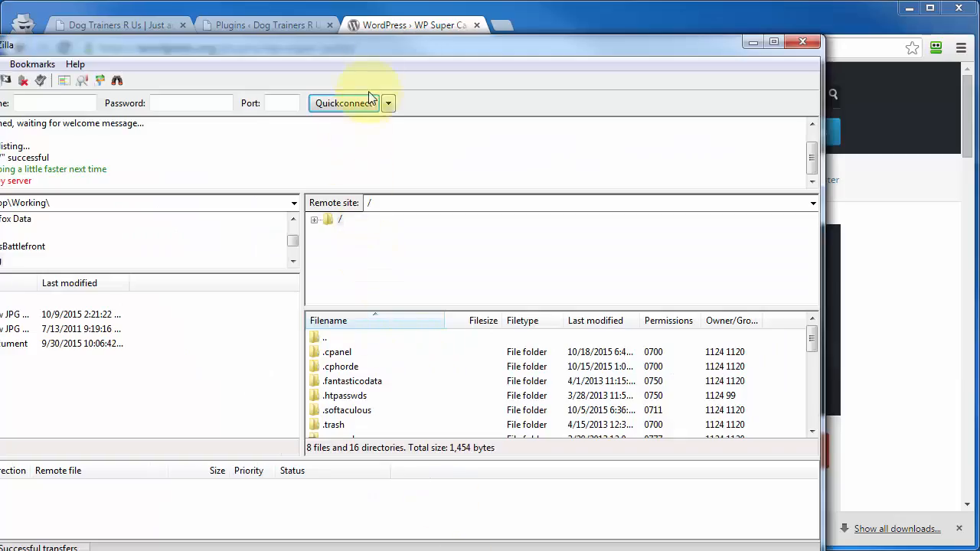
pyautogui.moveTo(376, 47); pyautogui.dragTo(502, 1)
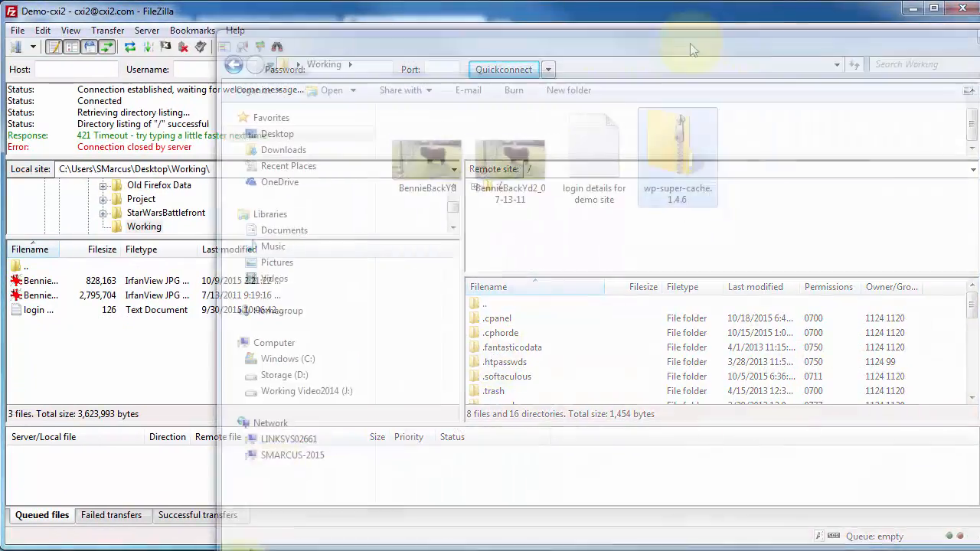
pyautogui.moveTo(694, 48); pyautogui.dragTo(527, 55)
pyautogui.rightClick(477, 161)
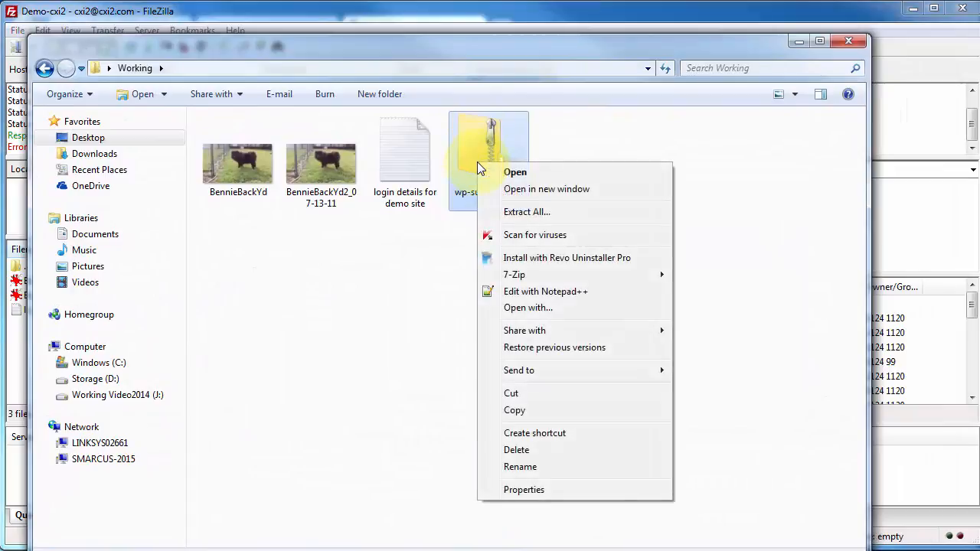
pyautogui.moveTo(663, 281)
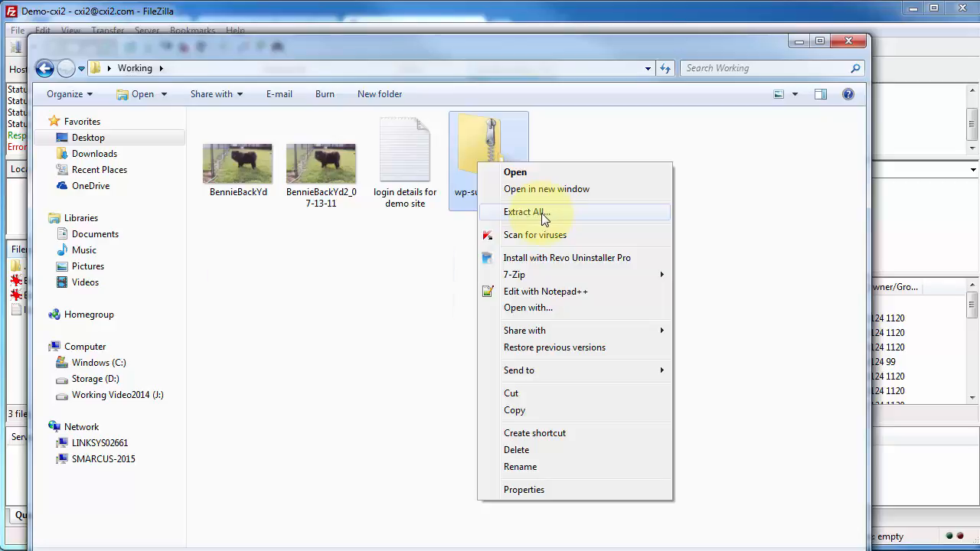
pyautogui.moveTo(521, 275)
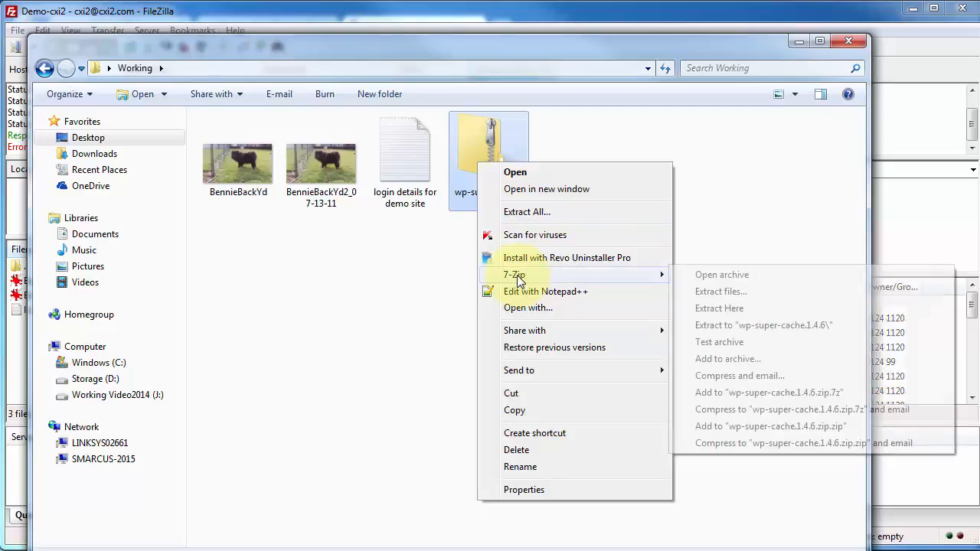
pyautogui.click(720, 325)
# - Look through the extracted wp-super-cache.1.4.6 folder and the plugin files in its wp-super-cache subfolder
pyautogui.doubleClick(252, 180)
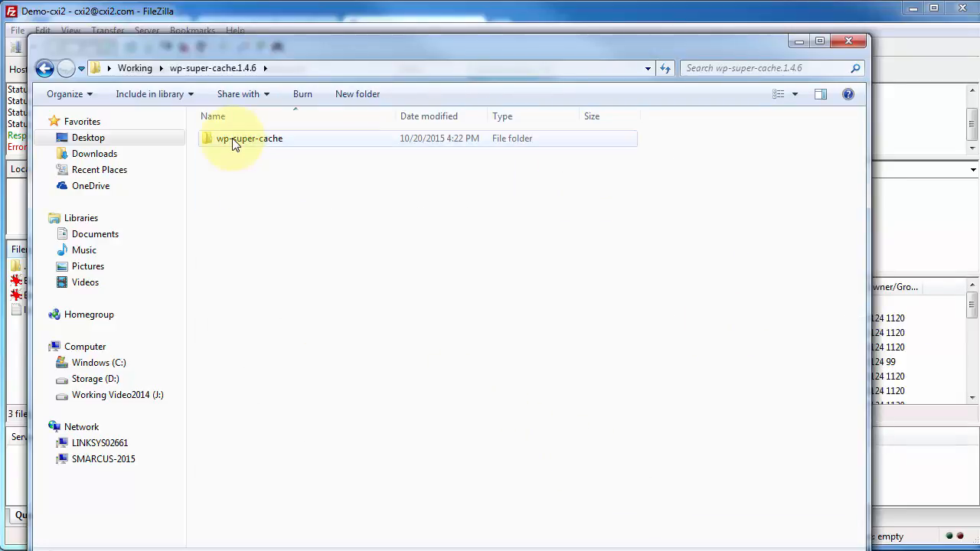
pyautogui.doubleClick(235, 142)
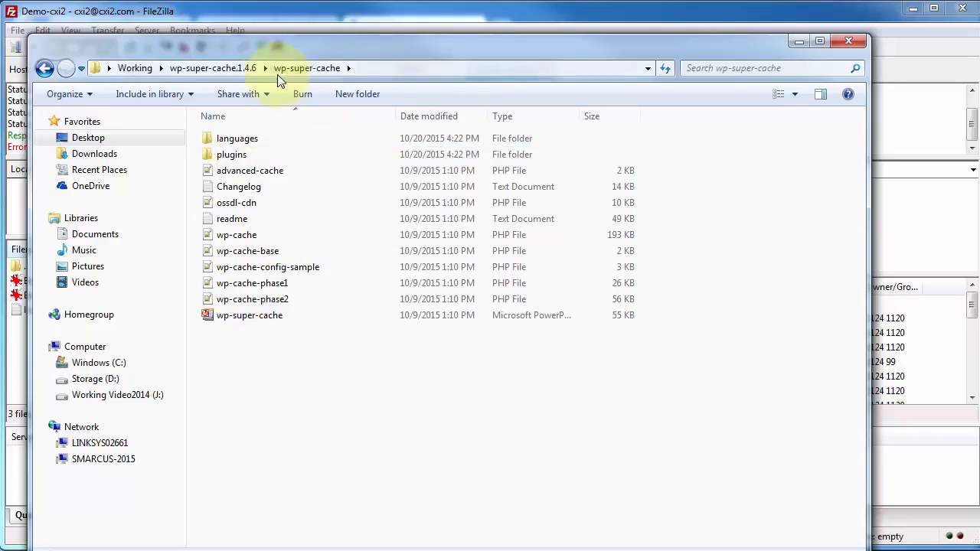
pyautogui.click(241, 69)
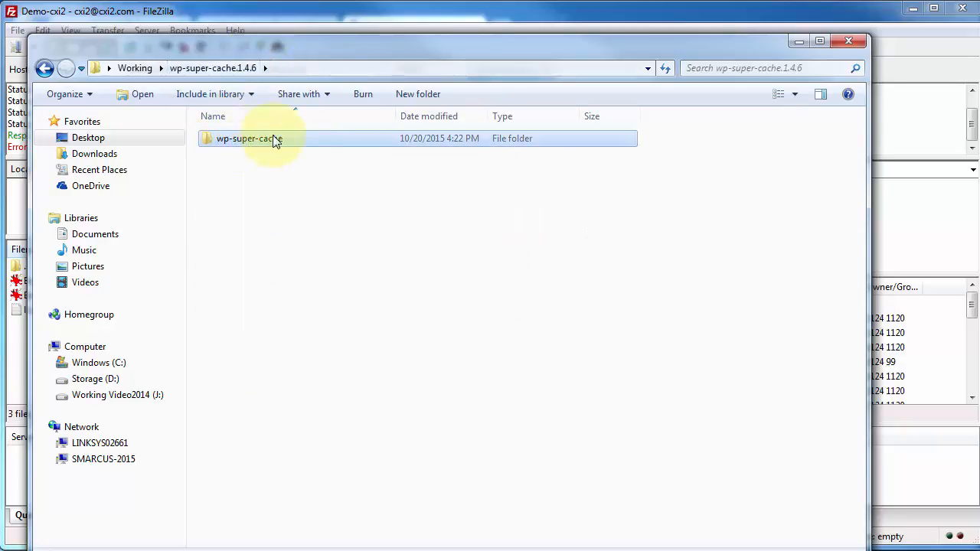
# - Switch to FileZilla, refresh the file listings and open /public_html/wp-content/plugins on the remote site
pyautogui.click(303, 17)
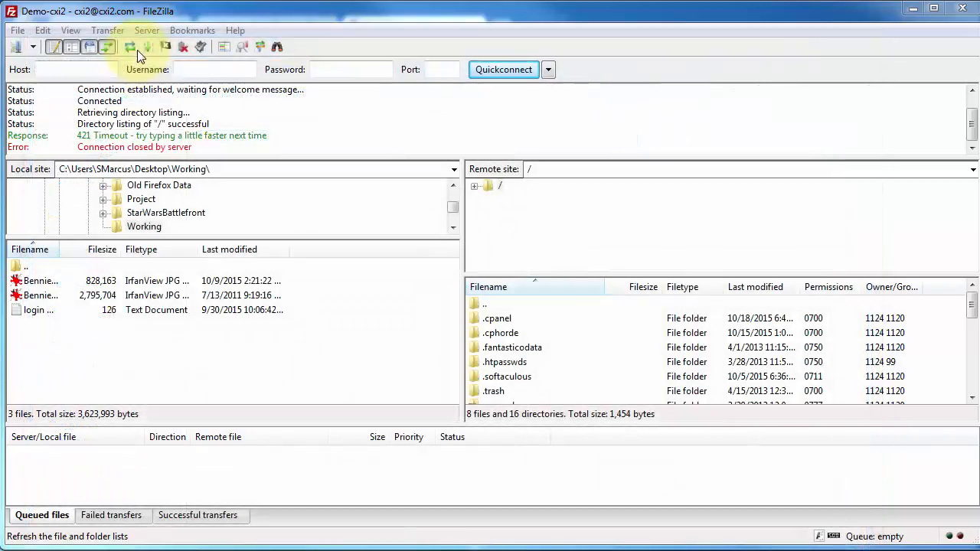
pyautogui.click(148, 50)
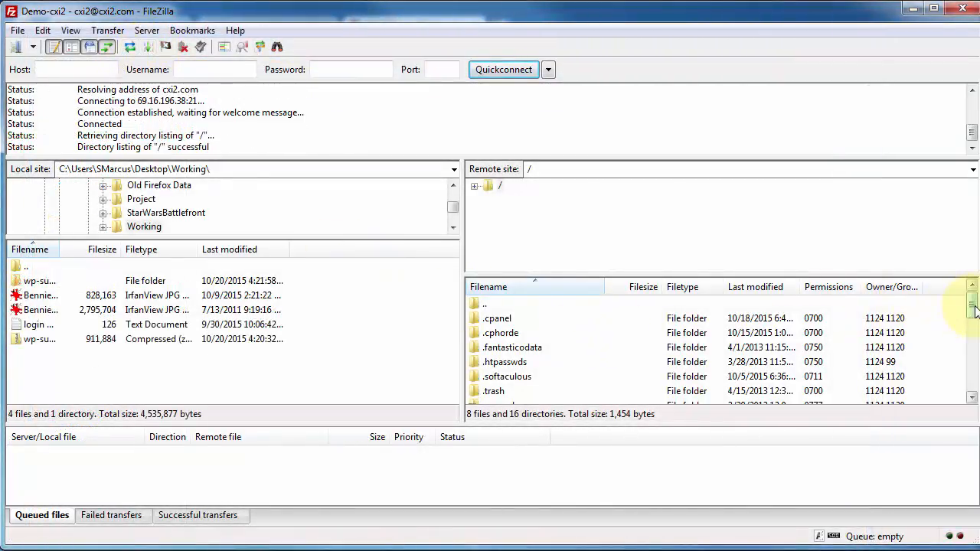
pyautogui.moveTo(973, 307); pyautogui.dragTo(973, 348)
pyautogui.click(493, 347)
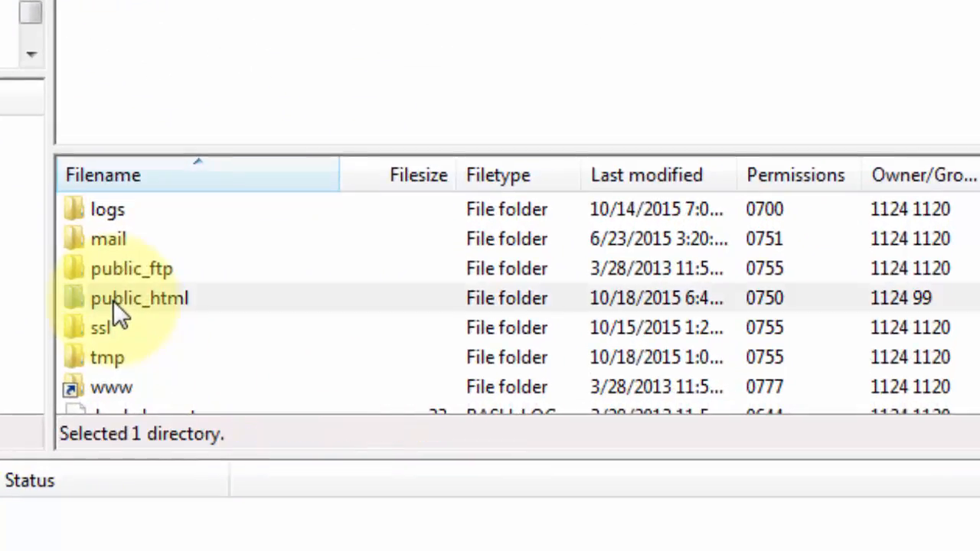
pyautogui.doubleClick(114, 301)
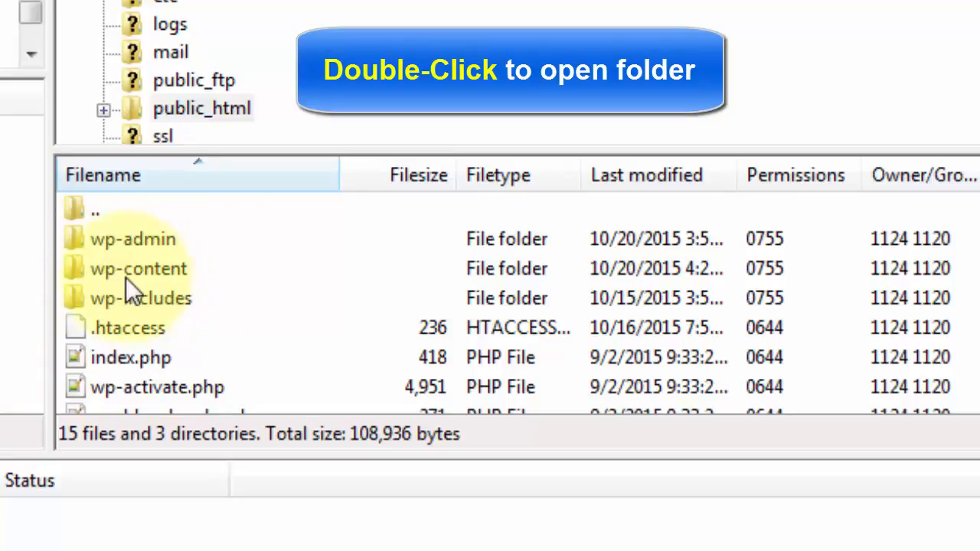
pyautogui.doubleClick(88, 269)
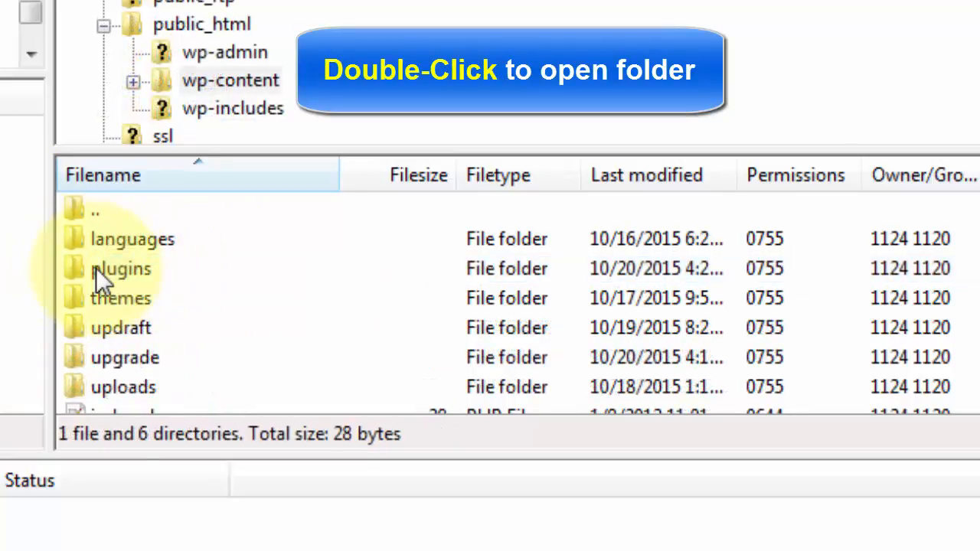
pyautogui.doubleClick(96, 268)
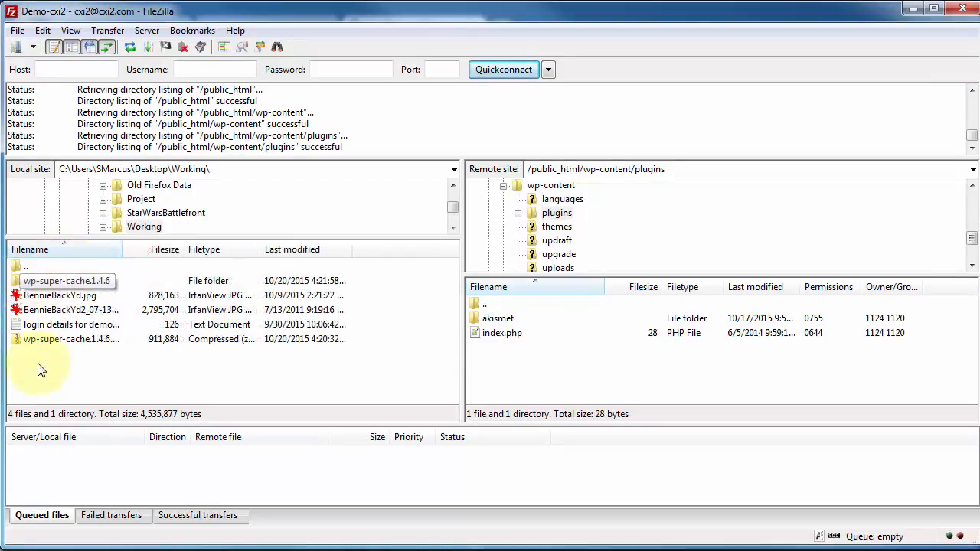
# - Open the extracted wp-super-cache.1.4.6 folder on the local site and upload its wp-super-cache folder to the remote plugins folder
pyautogui.doubleClick(34, 283)
pyautogui.doubleClick(41, 283)
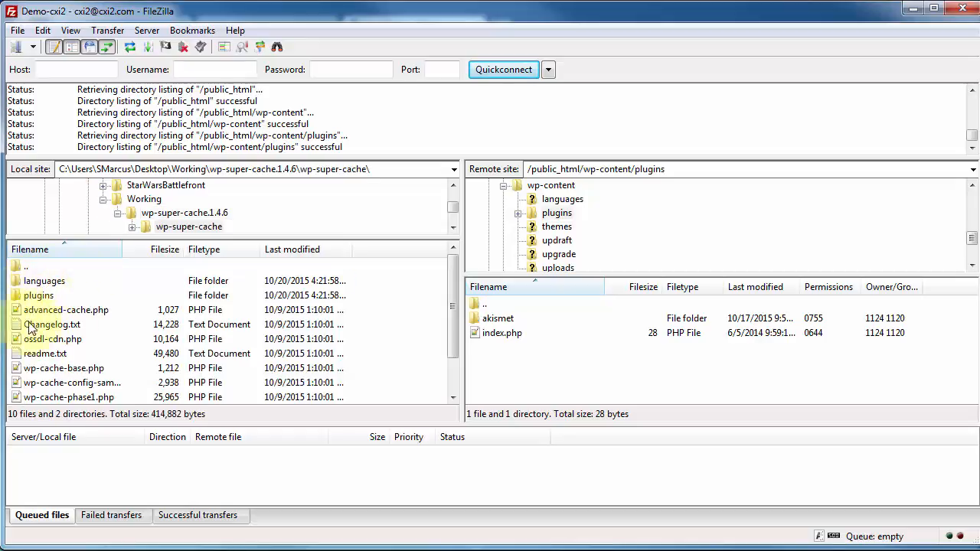
pyautogui.moveTo(153, 214); pyautogui.dragTo(557, 364)
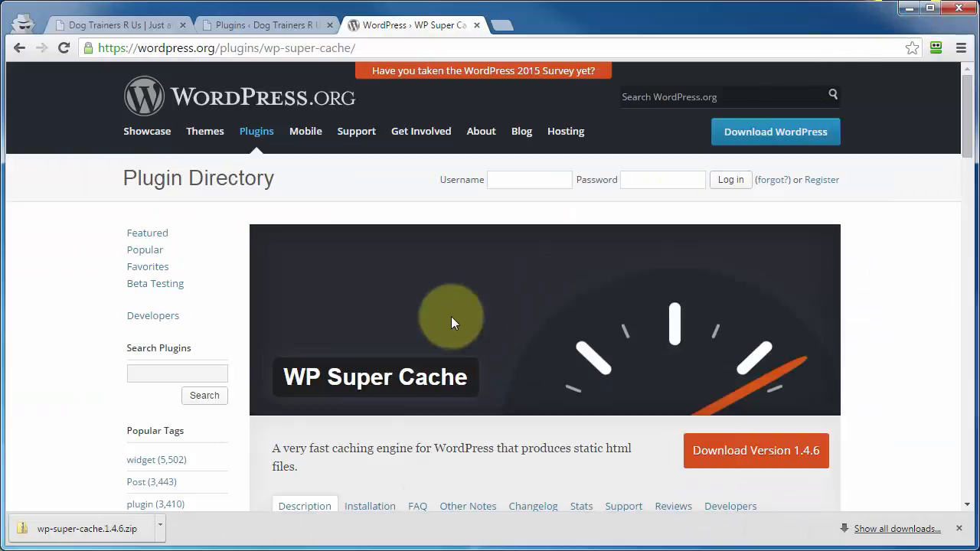
# - Switch to the browser, activate WP Super Cache in the site's installed plugins and return to its WordPress.org page
pyautogui.click(233, 27)
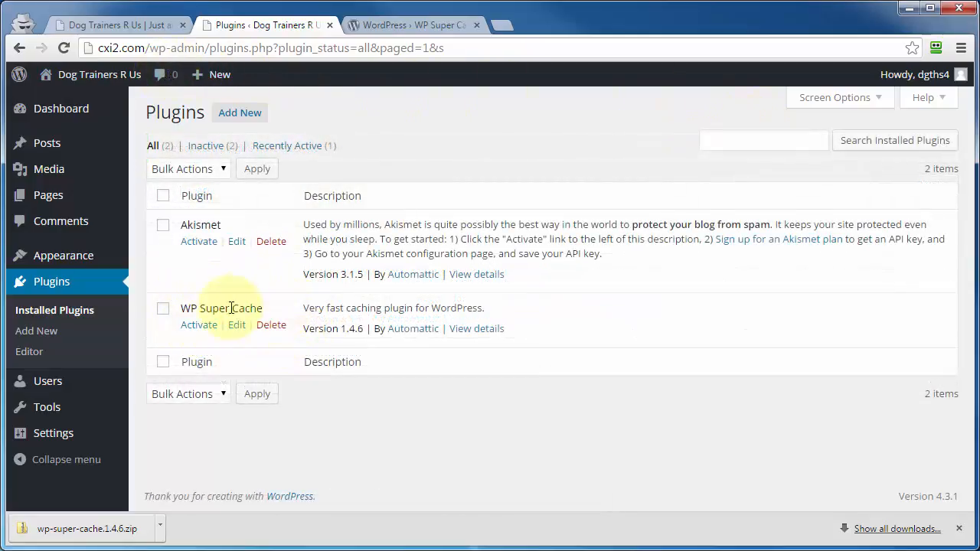
pyautogui.click(196, 325)
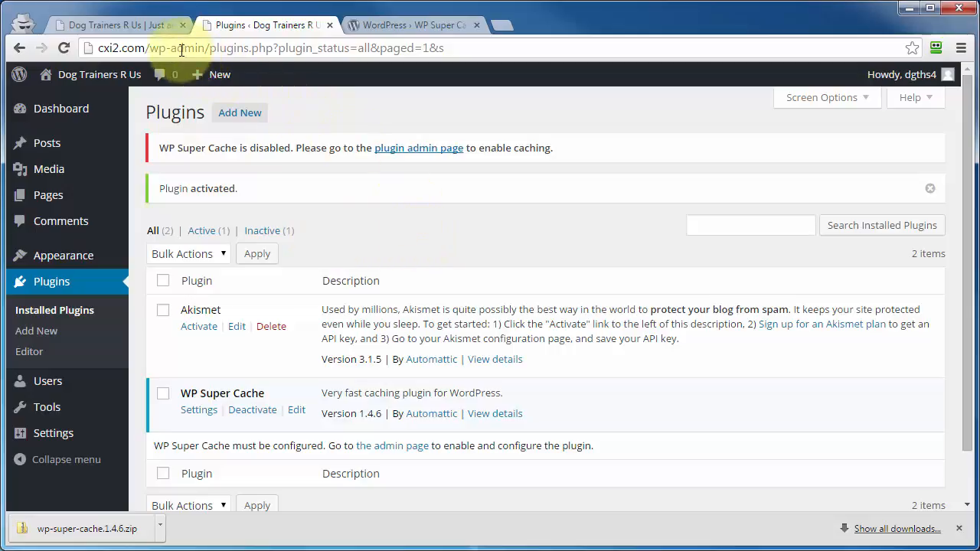
pyautogui.click(406, 24)
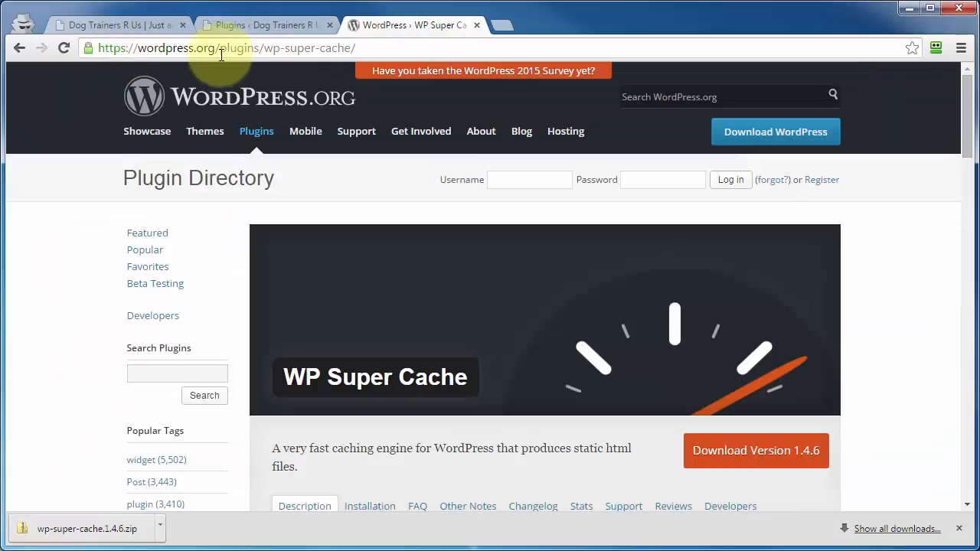